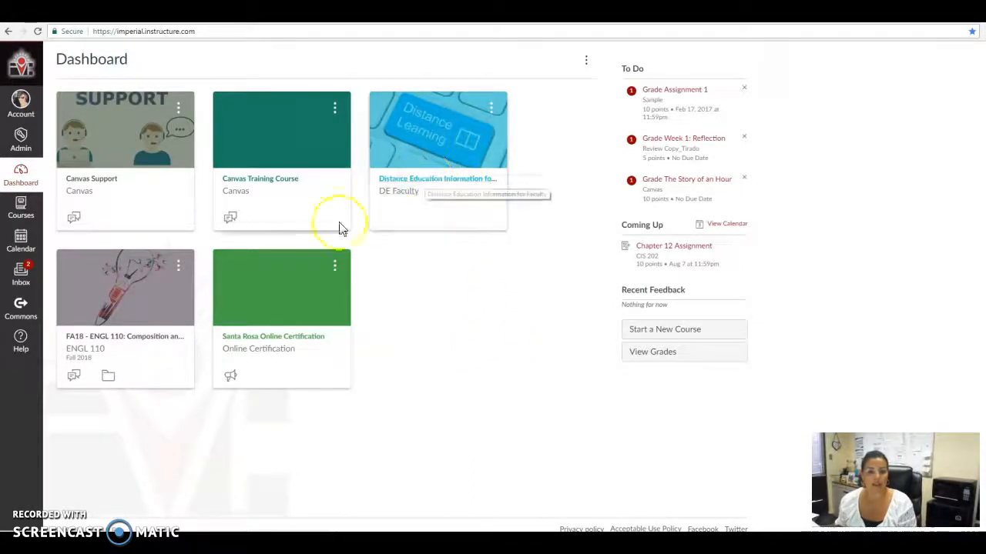
Create a new page in the Canvas Training Course and title it "Welcome to English 110".
left_click(261, 183)
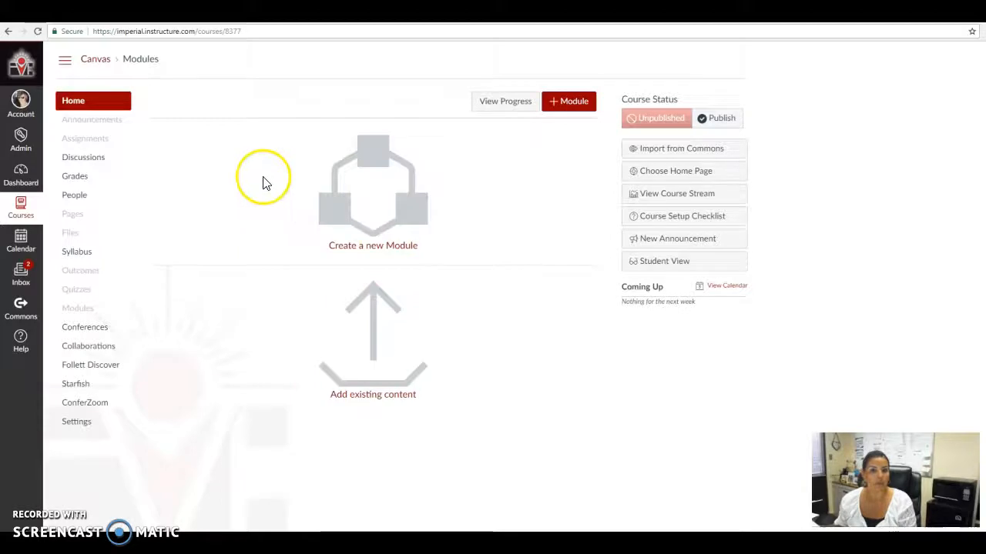
left_click(75, 216)
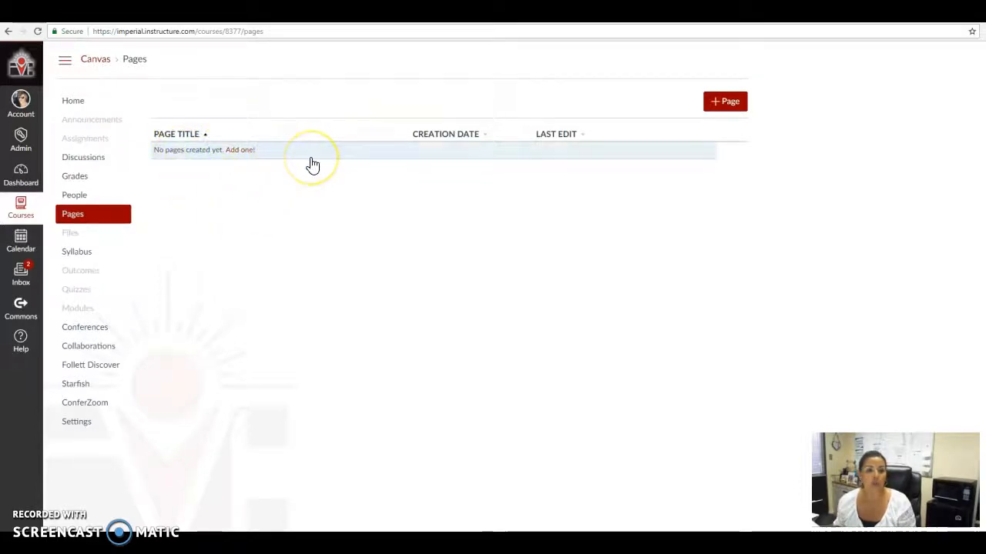
left_click(727, 103)
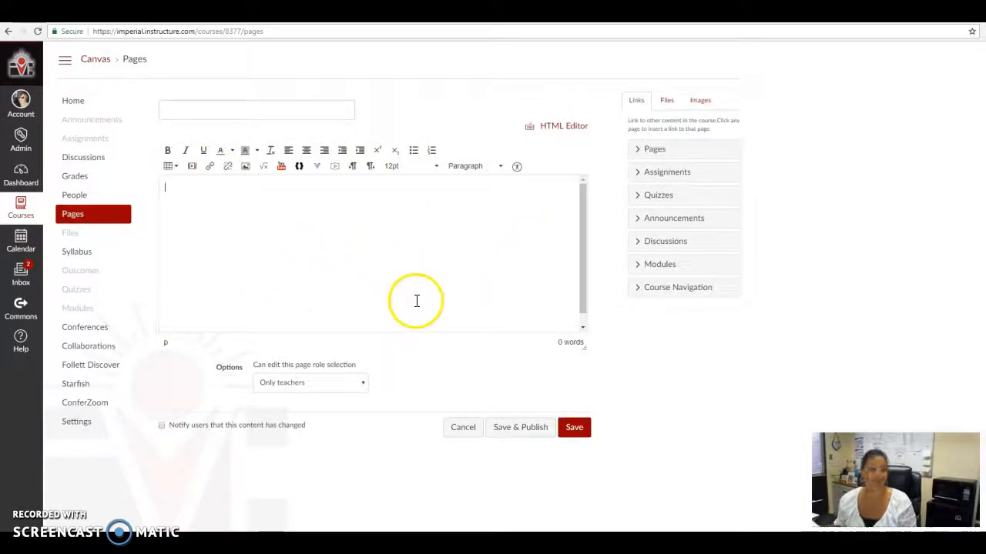
left_click(270, 114)
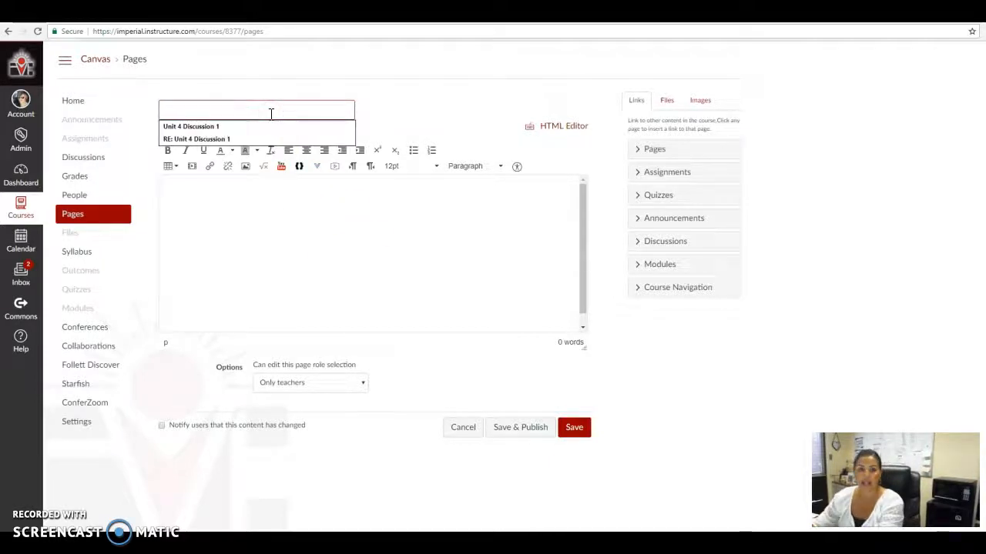
type("Wi")
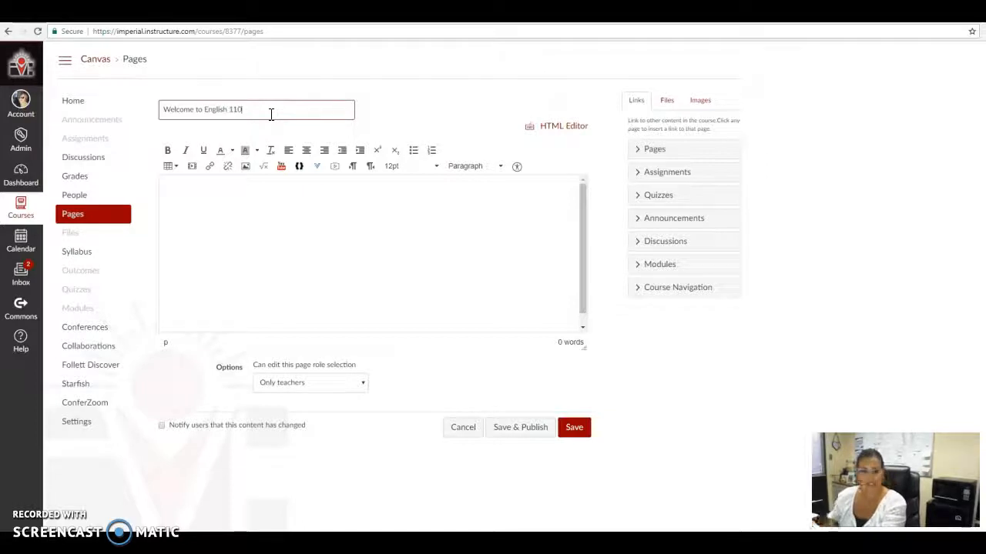
Enter the heading text "WELCOME TO ENGLISH 110" in the page body.
left_click(236, 215)
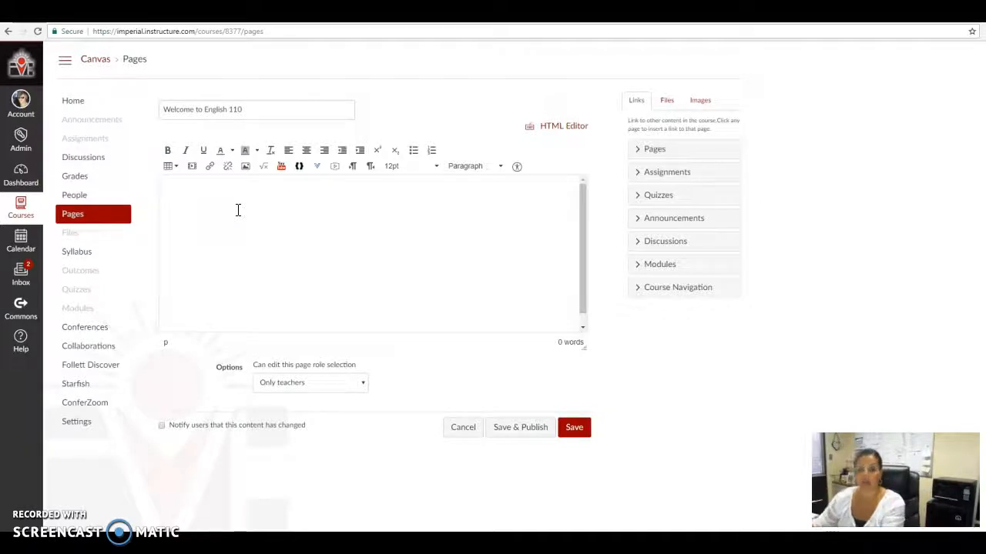
key("BackSpace")
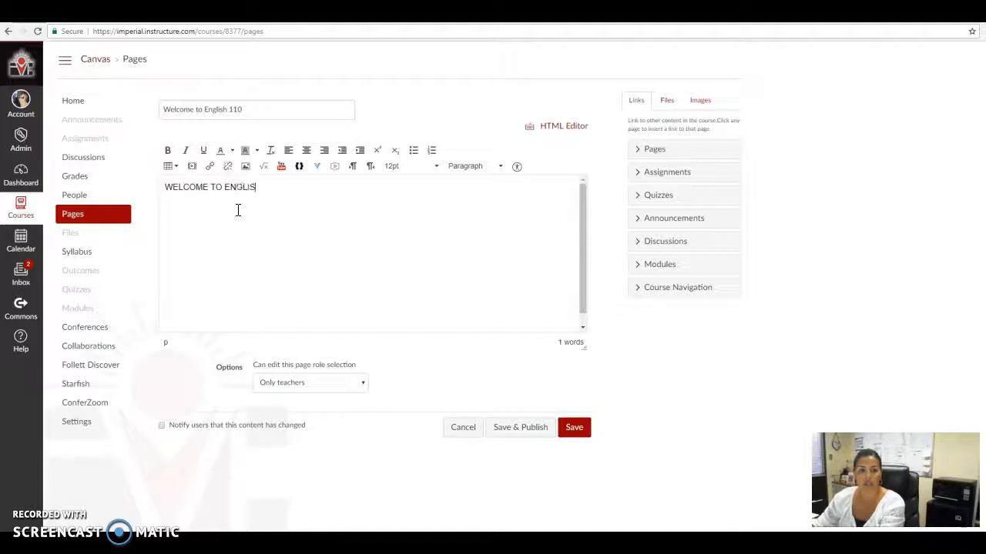
type("H 110")
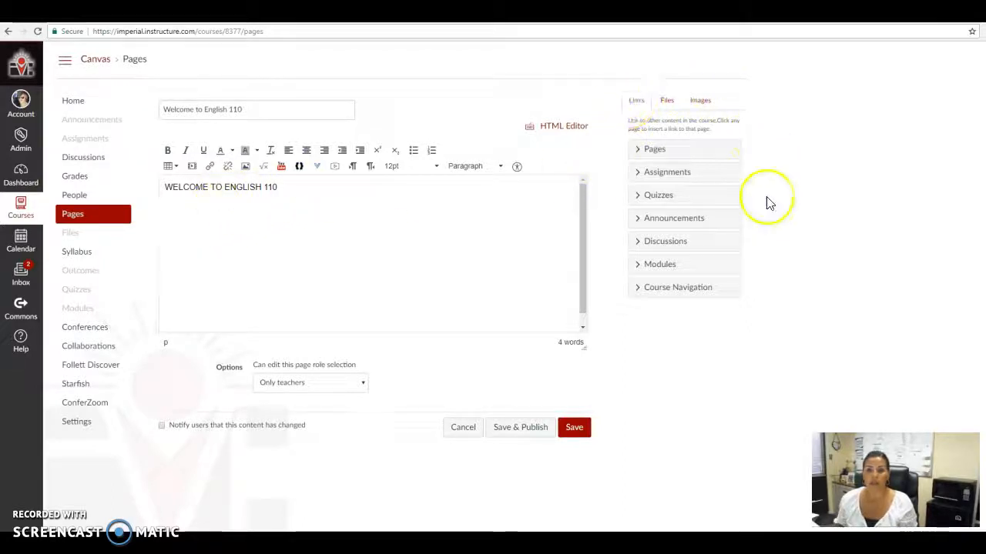
Choose the ILoveWriting image from the Desktop folder as a new image to upload.
left_click(710, 107)
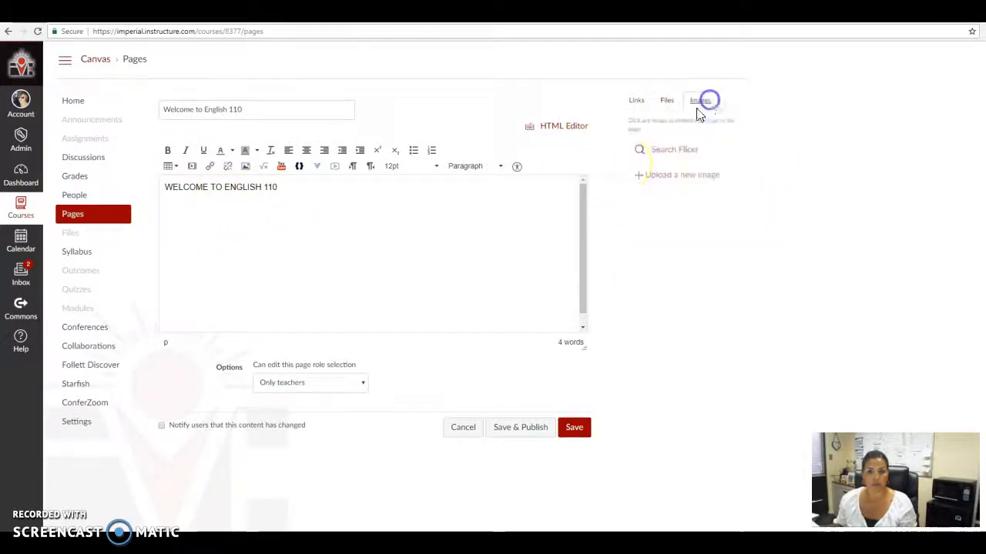
left_click(663, 179)
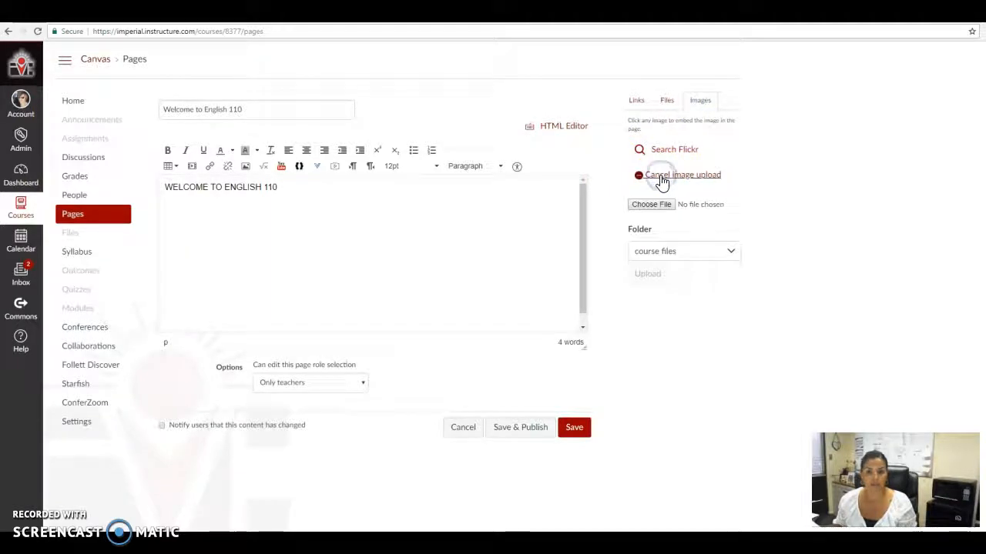
left_click(651, 204)
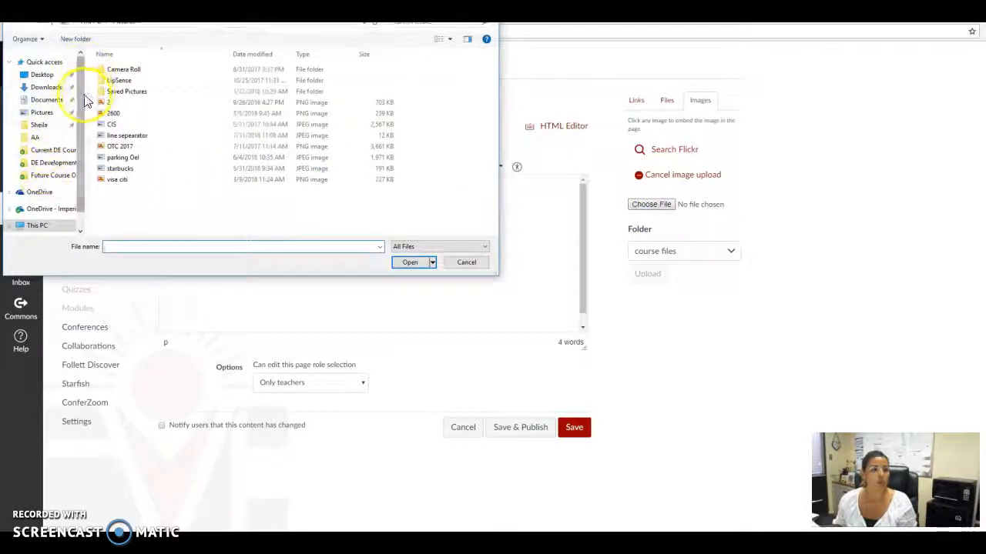
left_click(48, 75)
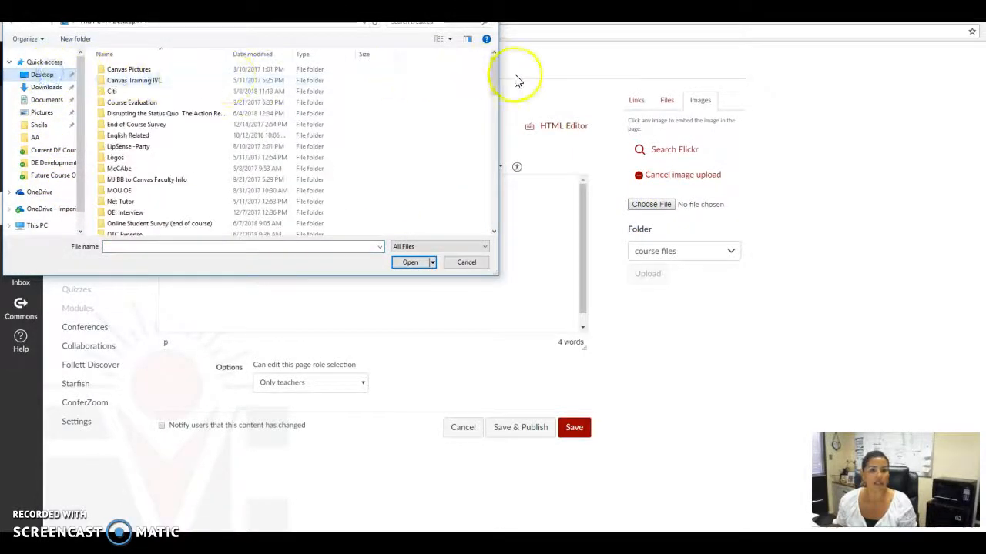
left_click_drag(494, 81, 479, 204)
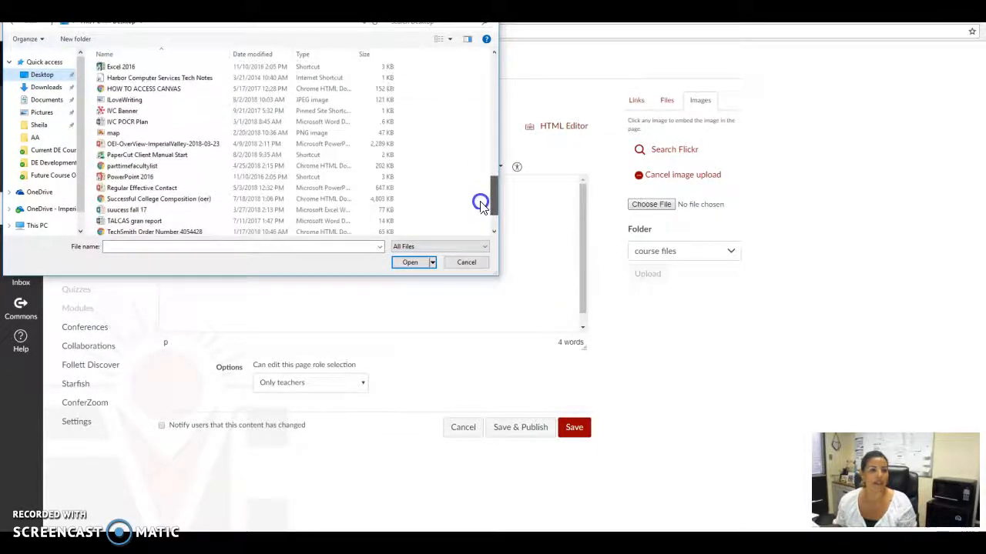
left_click(119, 100)
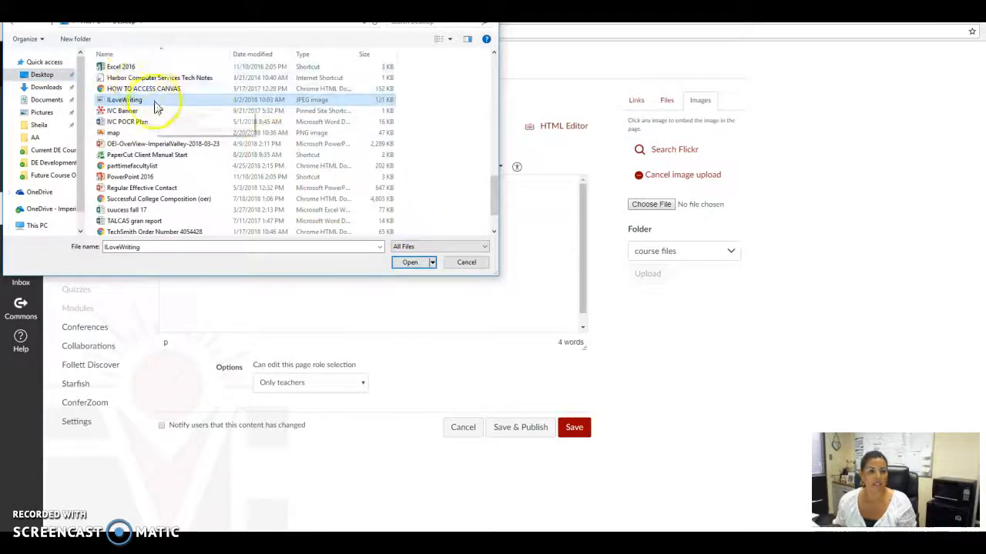
left_click(413, 262)
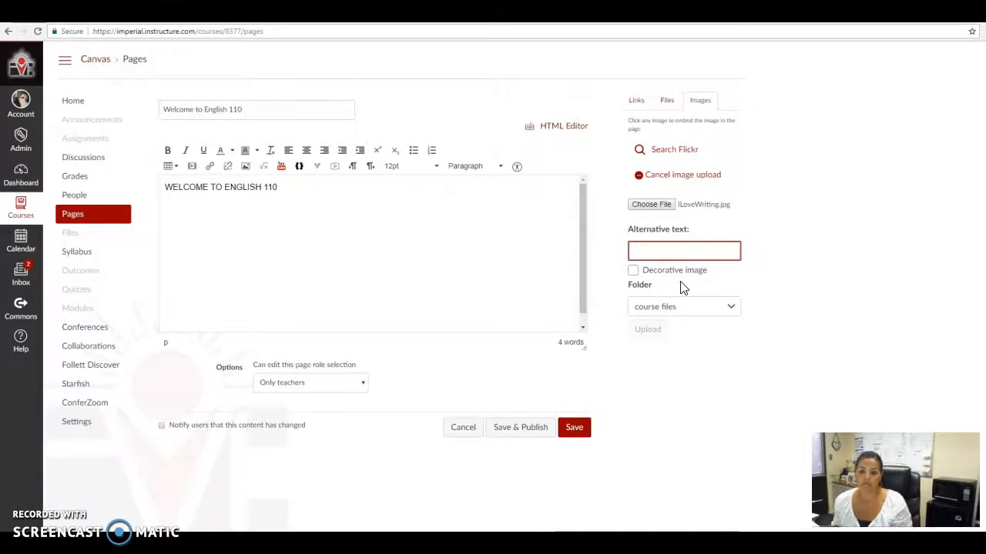
Upload the image to the course files with the alternative text "i love writing" and insert it below the heading.
type("I love writing")
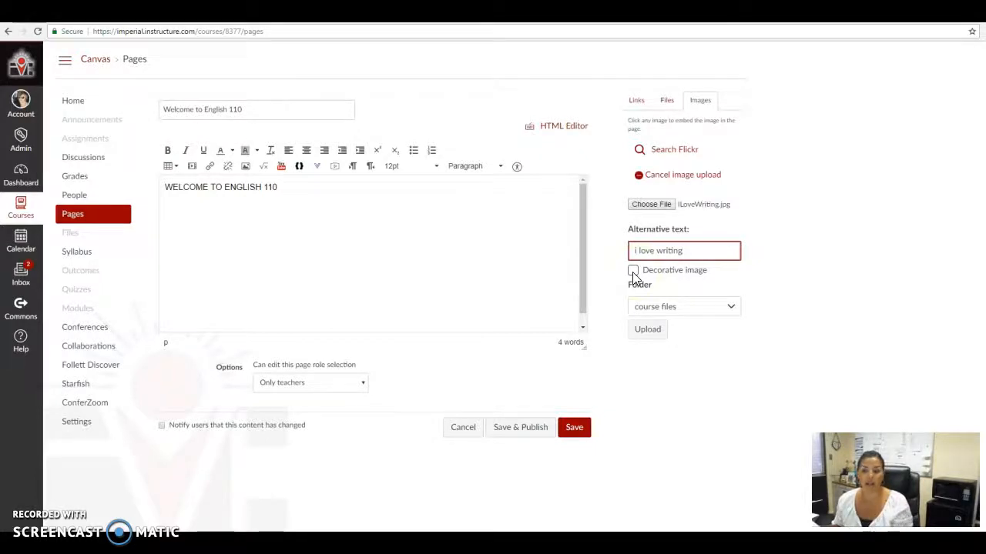
left_click(647, 331)
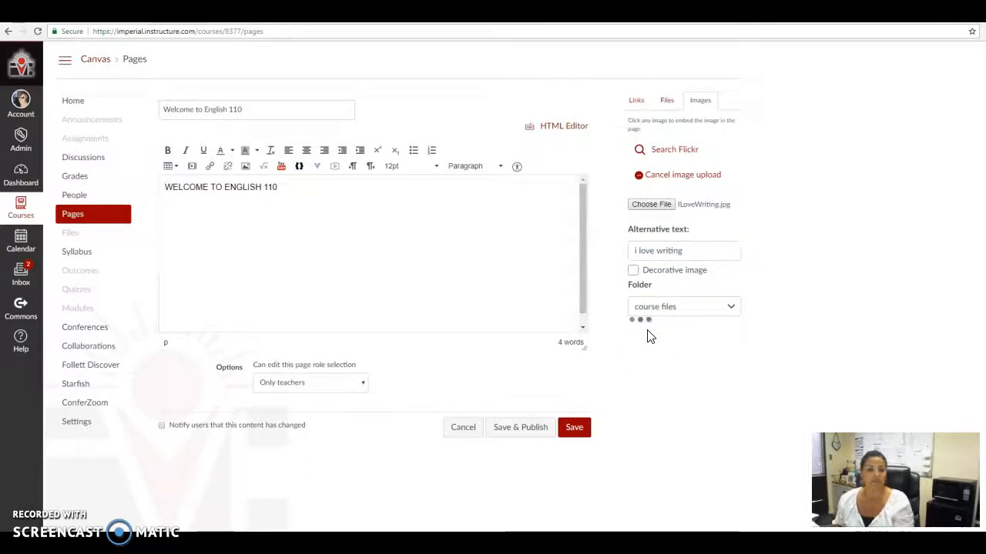
left_click(645, 203)
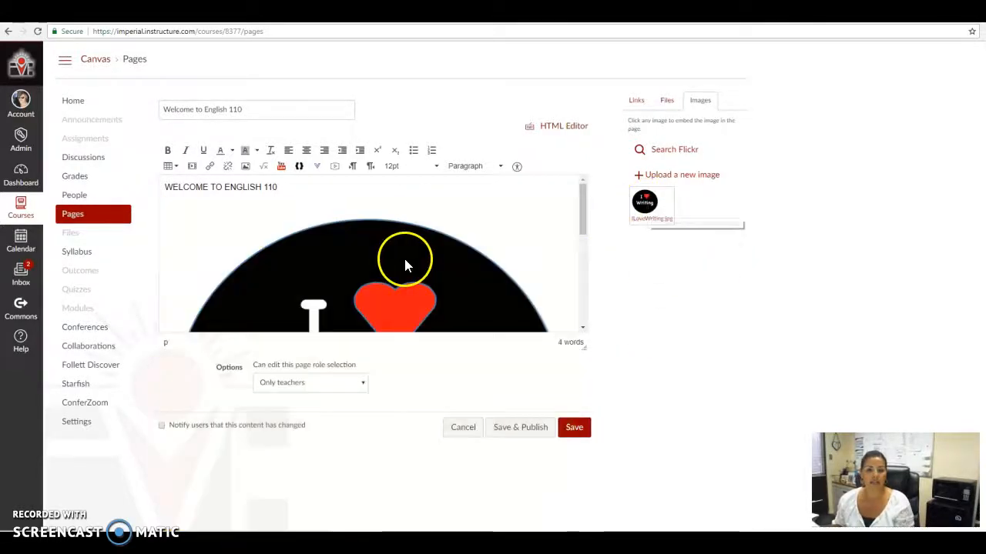
Scale the inserted image down proportionally to a little under half of the page body's width.
left_click(523, 247)
left_click_drag(571, 202, 480, 255)
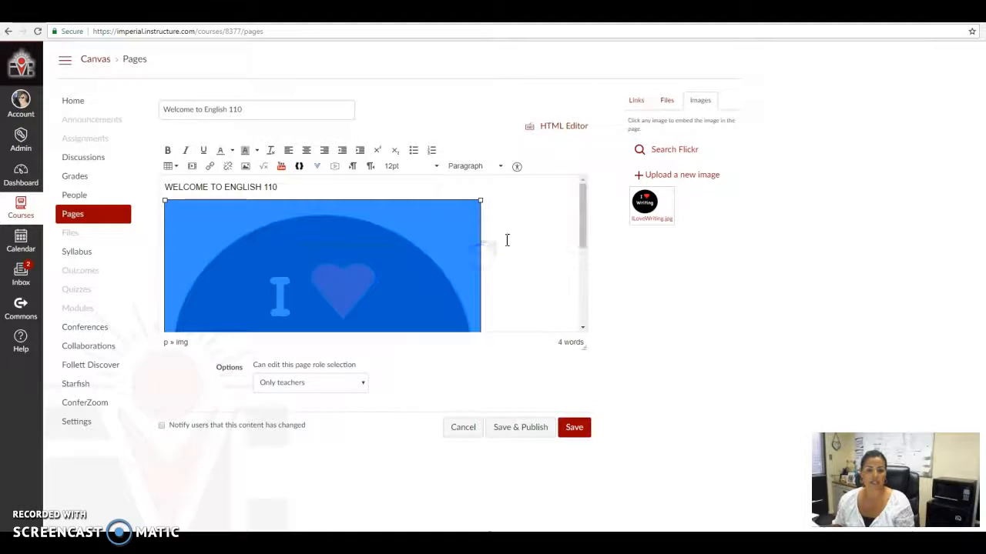
left_click_drag(481, 204, 408, 262)
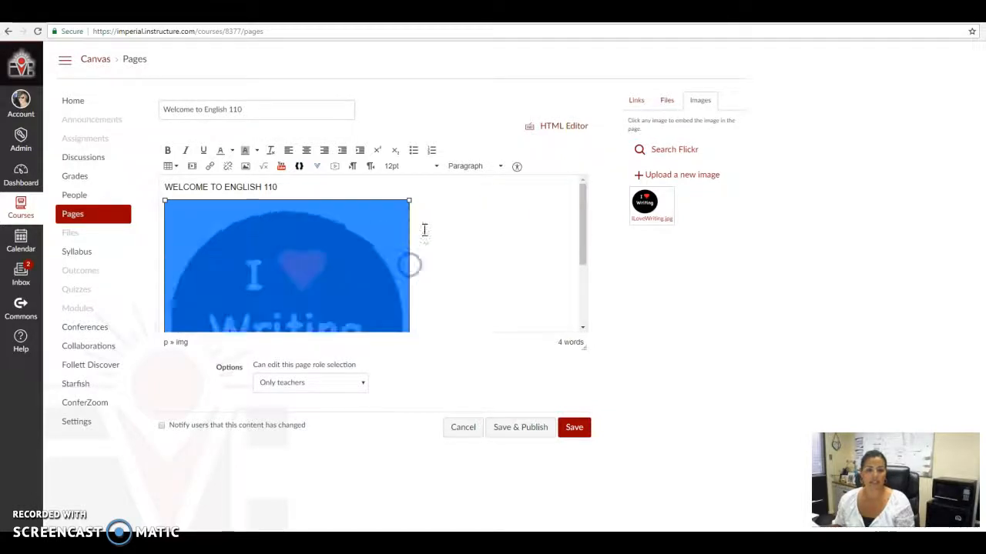
left_click_drag(408, 201, 368, 244)
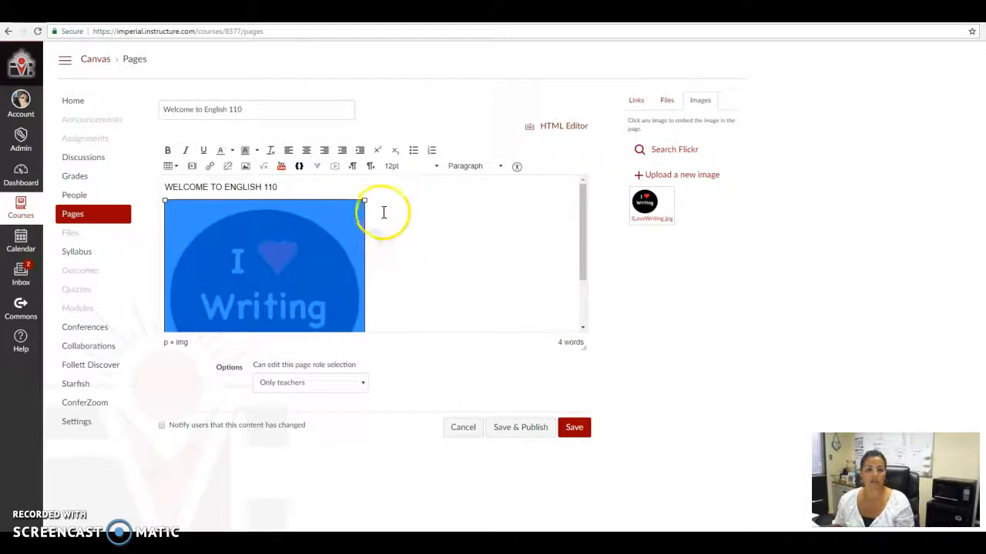
left_click_drag(366, 203, 347, 220)
Format the "WELCOME TO ENGLISH 110" heading as centered, bold, 24pt text.
left_click_drag(292, 187, 149, 177)
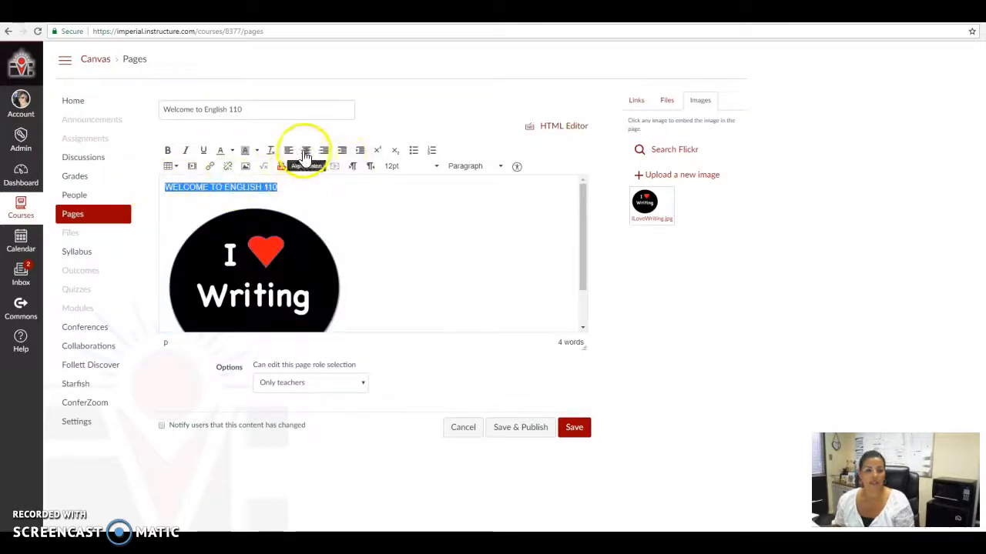
left_click(307, 150)
left_click(167, 150)
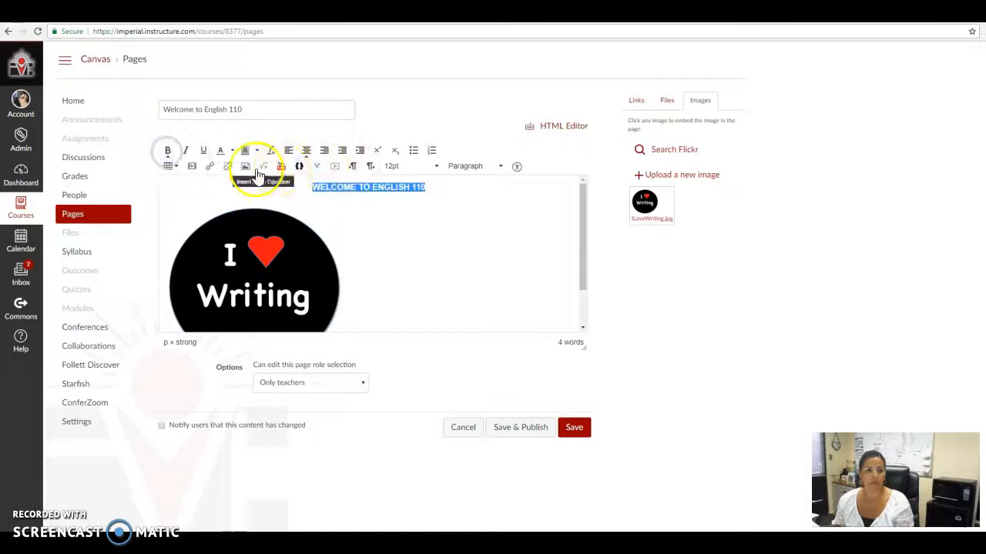
left_click(399, 167)
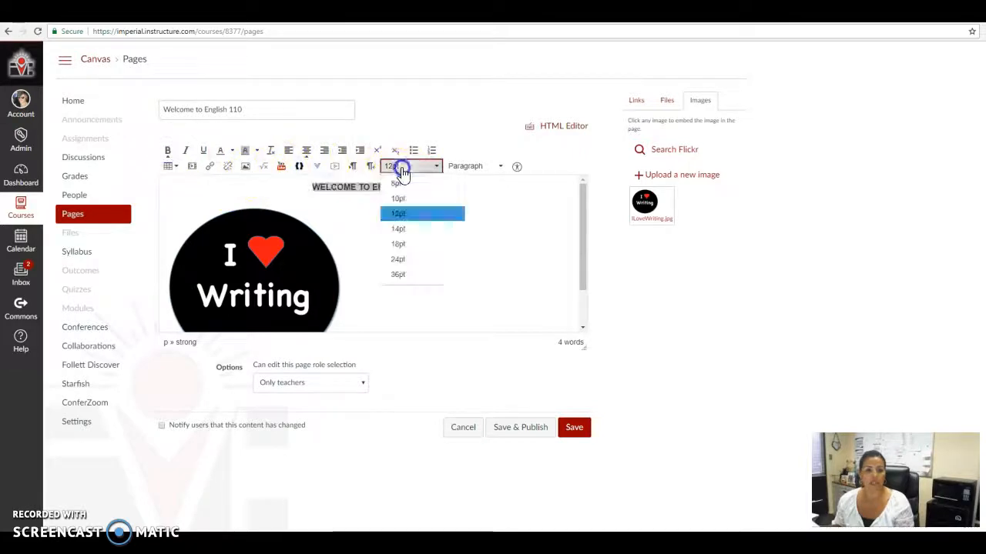
left_click(435, 260)
left_click(506, 265)
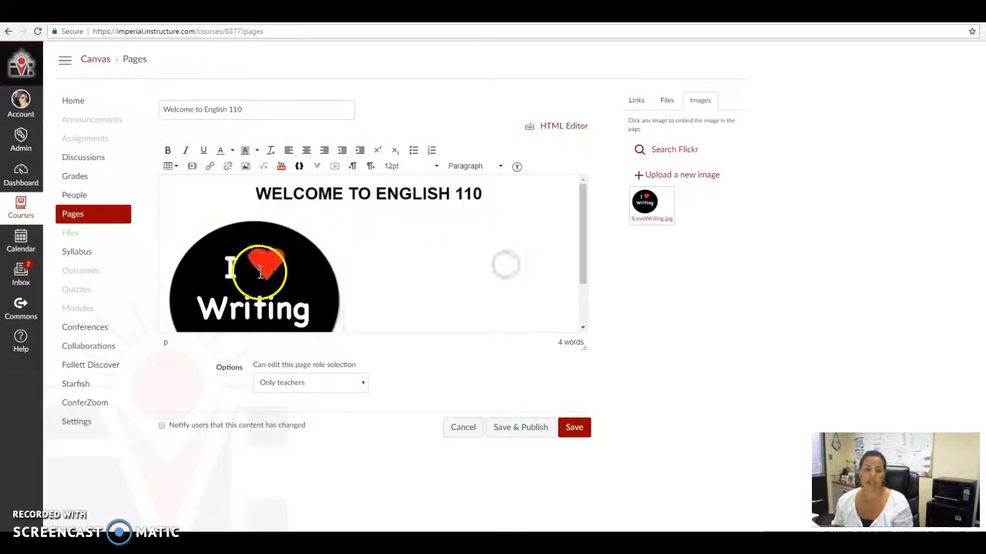
Center the "I love Writing" image under the heading.
left_click(259, 271)
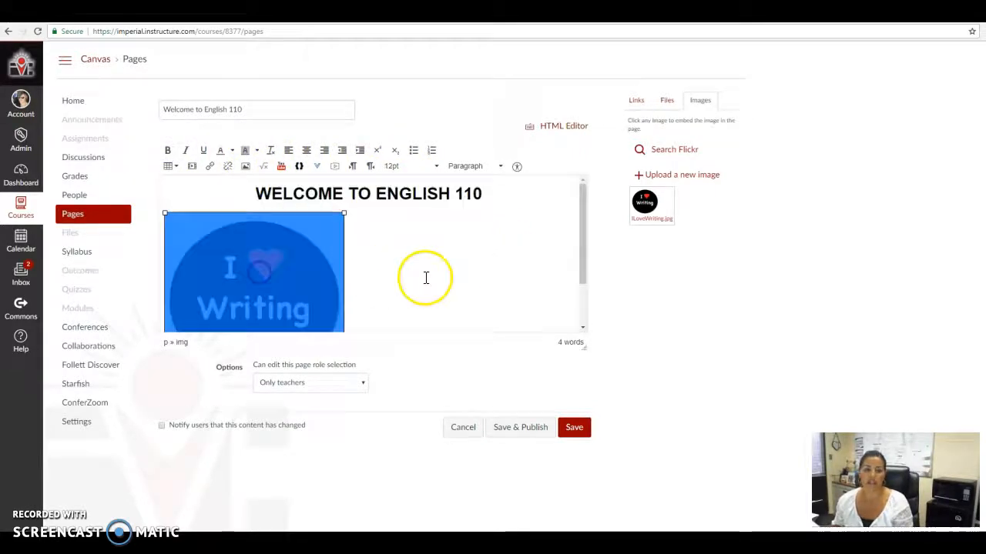
left_click(306, 158)
left_click(528, 284)
scroll(473, 264, "down", 1)
scroll(473, 263, "up", 1)
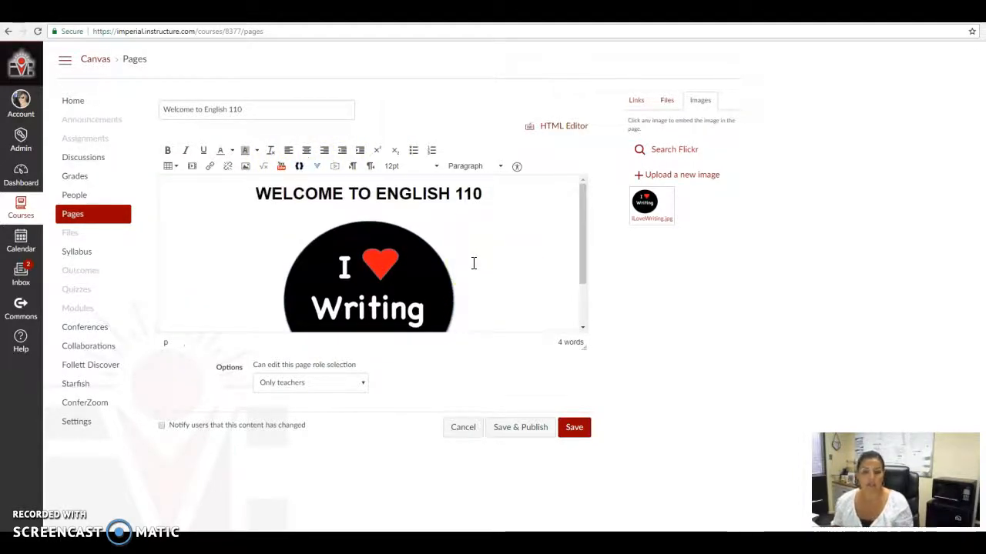
Add the instructor's full name, e-mail address and phone number on separate lines below the image.
key("Return")
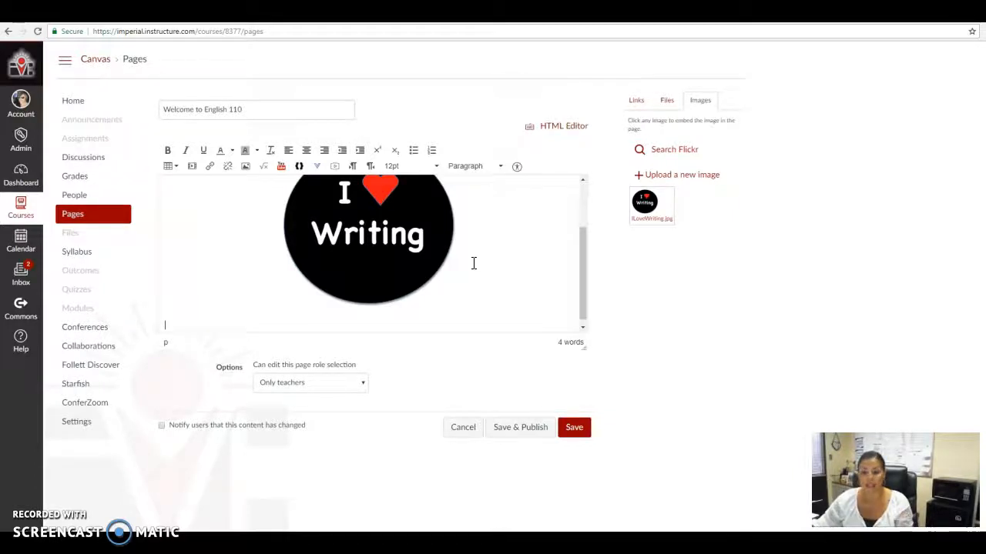
key("Return")
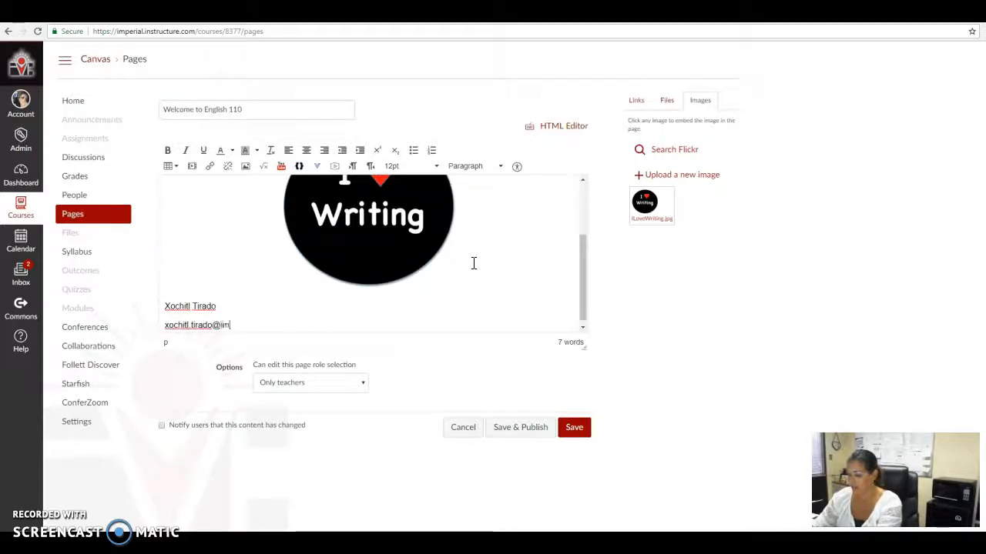
key("Return")
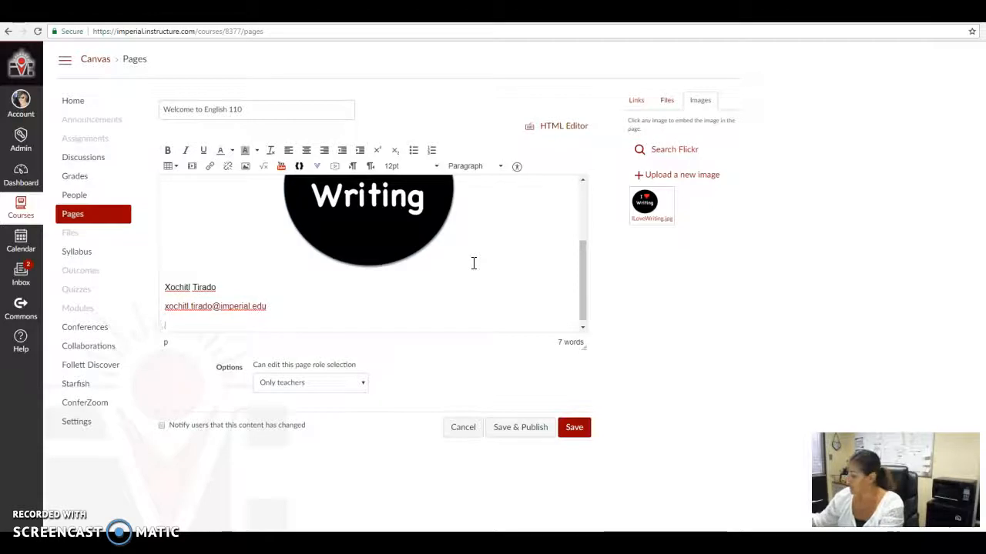
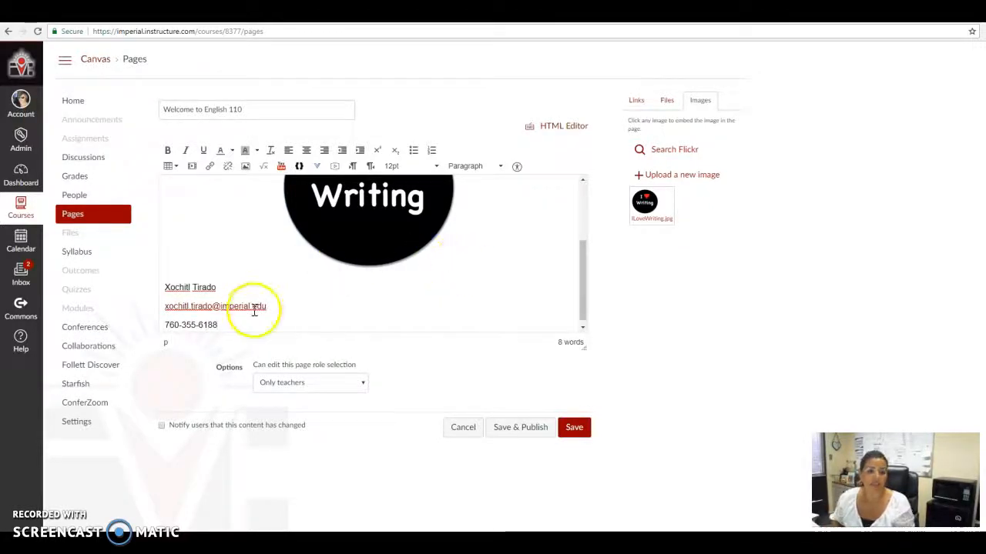
Center the three contact information lines below the image.
left_click_drag(238, 321, 145, 291)
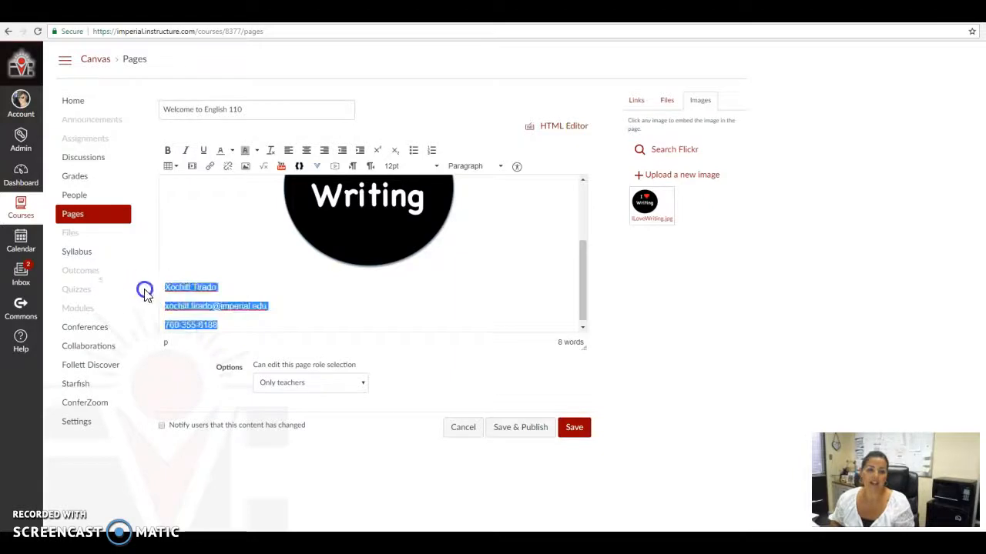
left_click(306, 150)
left_click(539, 311)
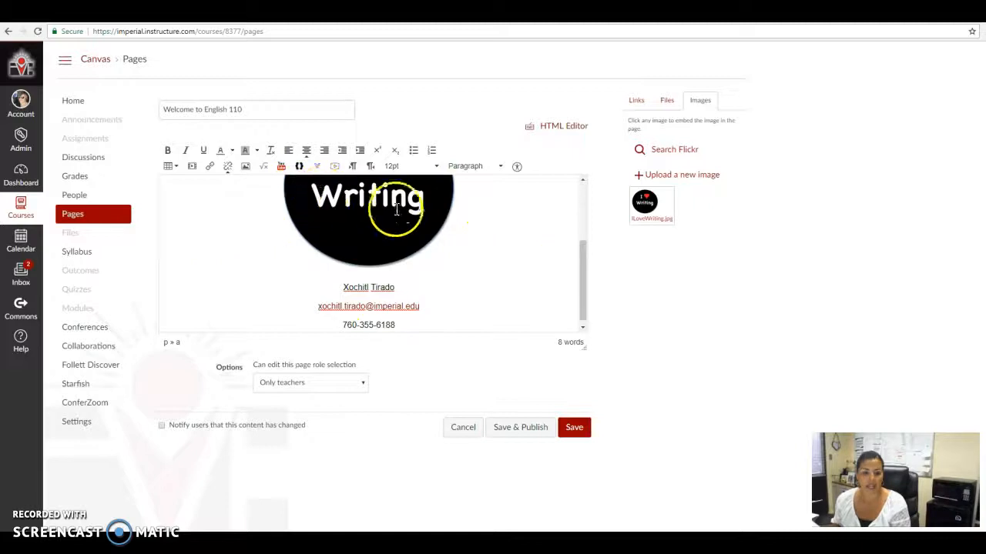
Save and publish the "Welcome to English 110" page and set it as the front page.
left_click(522, 436)
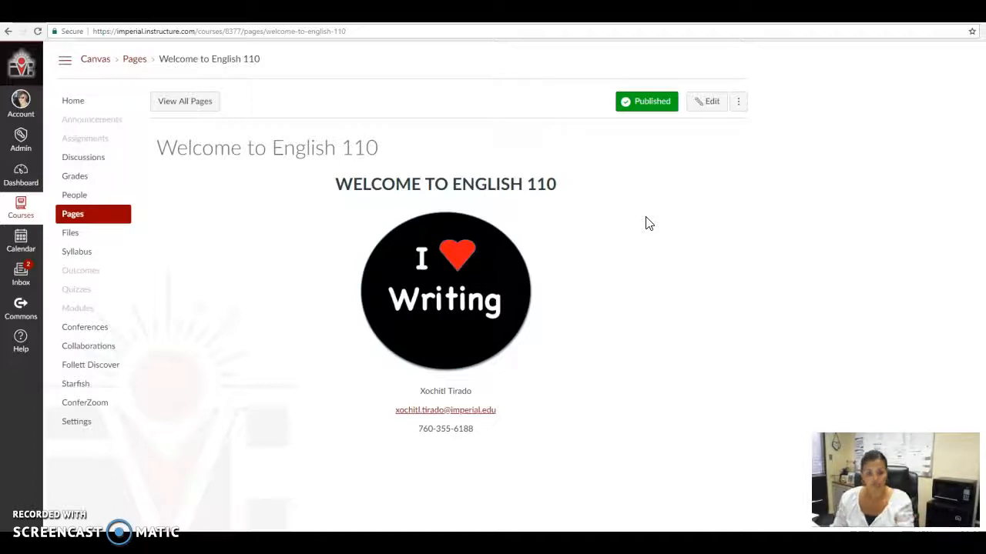
left_click(740, 104)
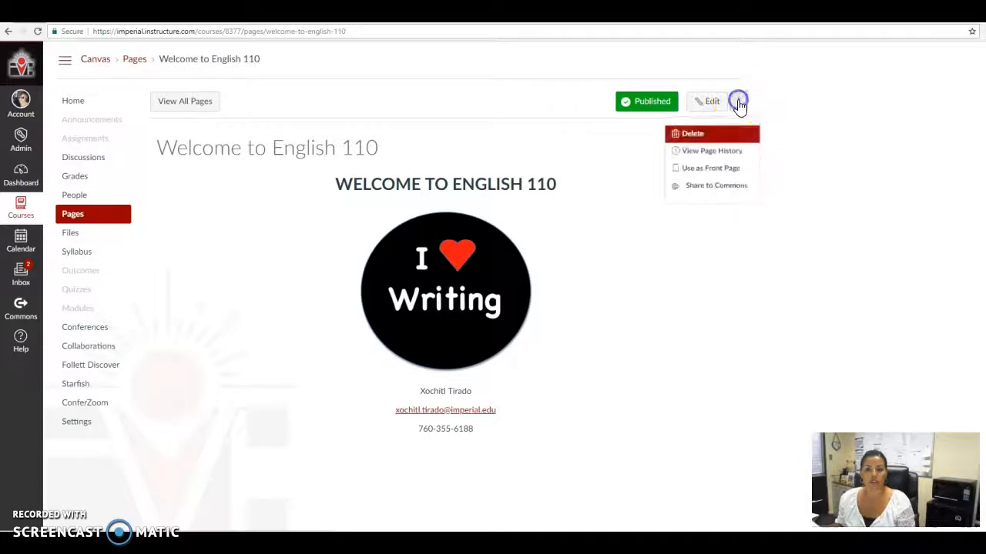
left_click(710, 175)
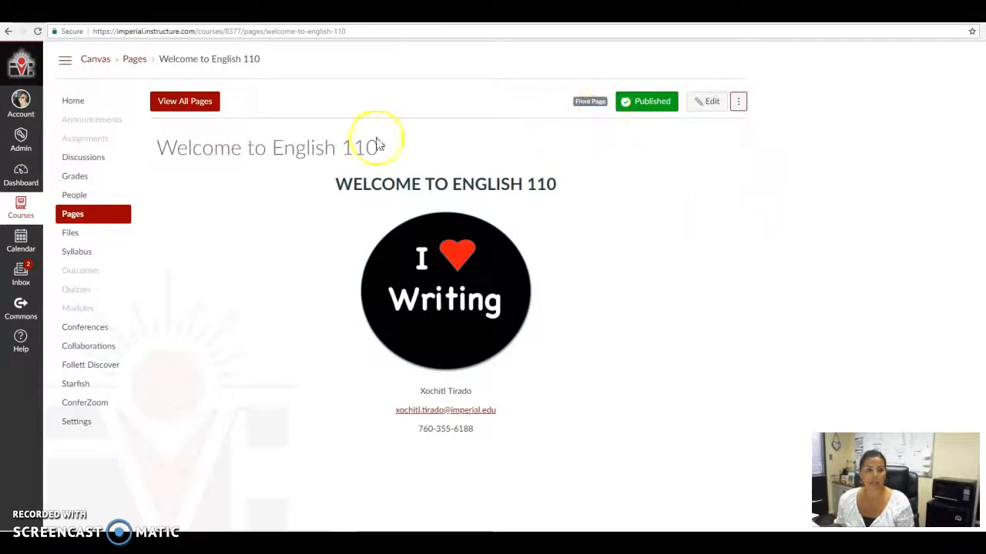
left_click(189, 106)
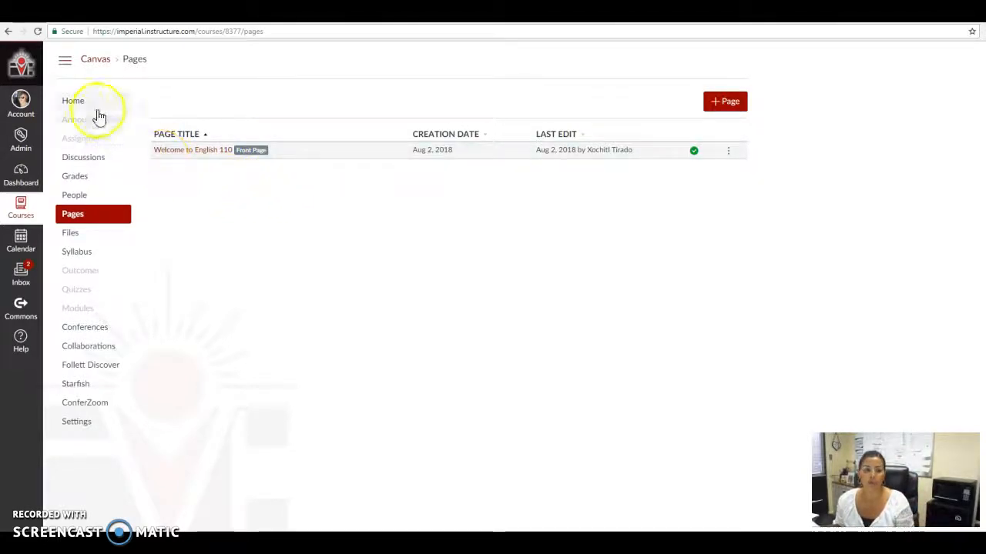
Set the course home page to display the Pages Front Page and save that choice.
left_click(70, 104)
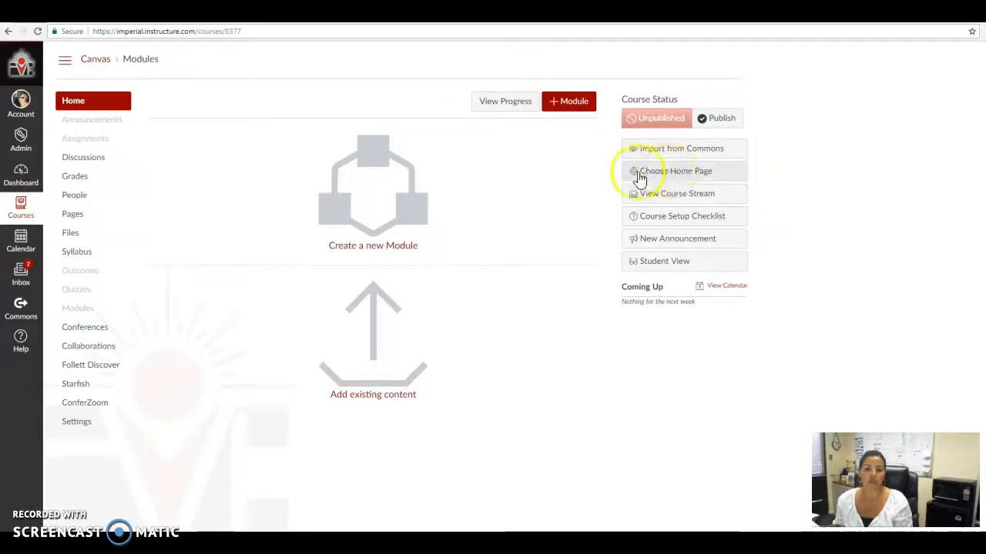
left_click(674, 177)
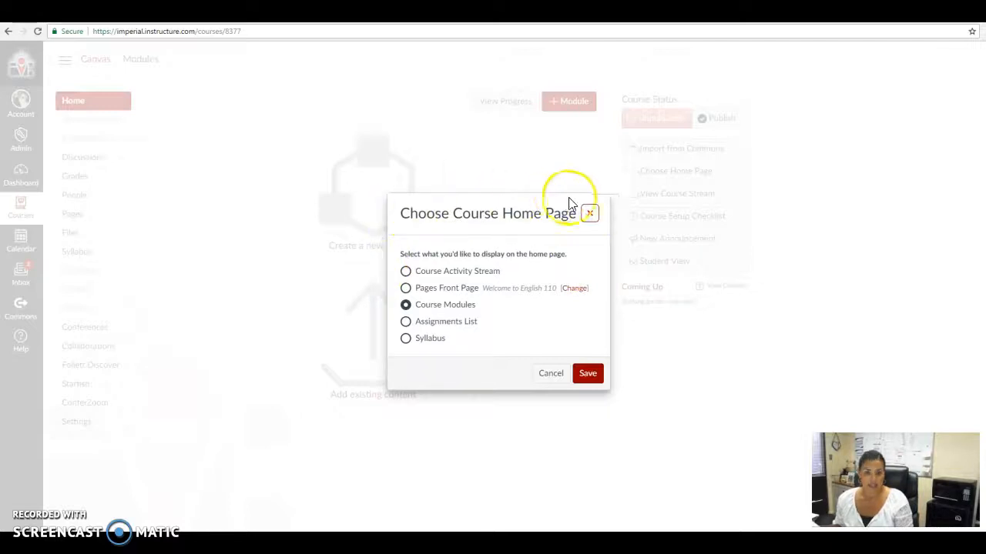
left_click(405, 288)
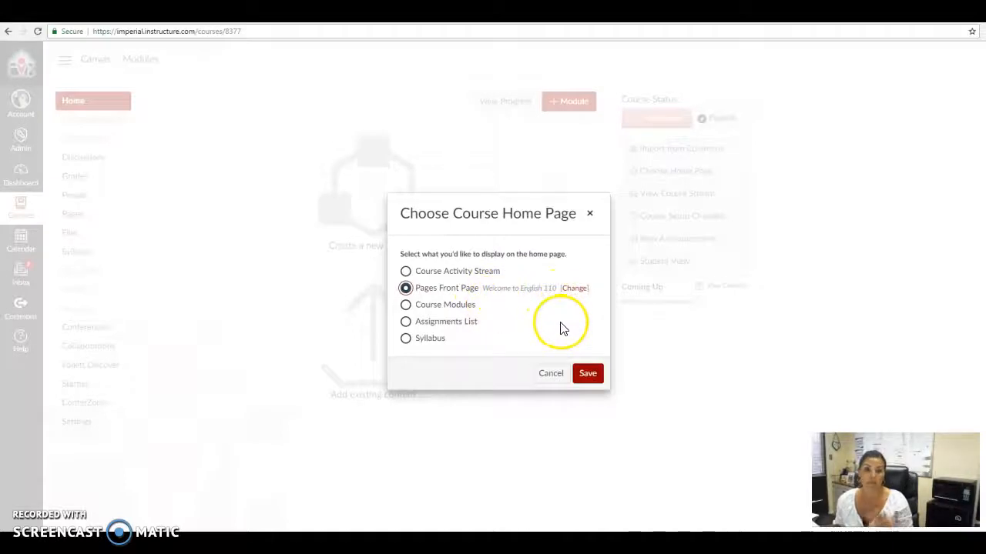
left_click(588, 374)
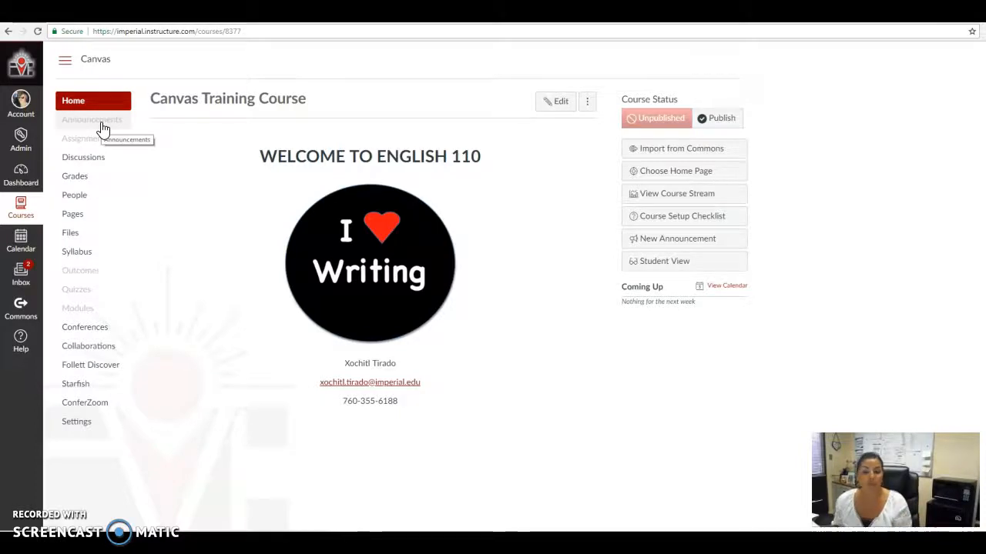
Enable "Show recent announcements on Course home page" among the additional options of the course settings.
left_click(76, 422)
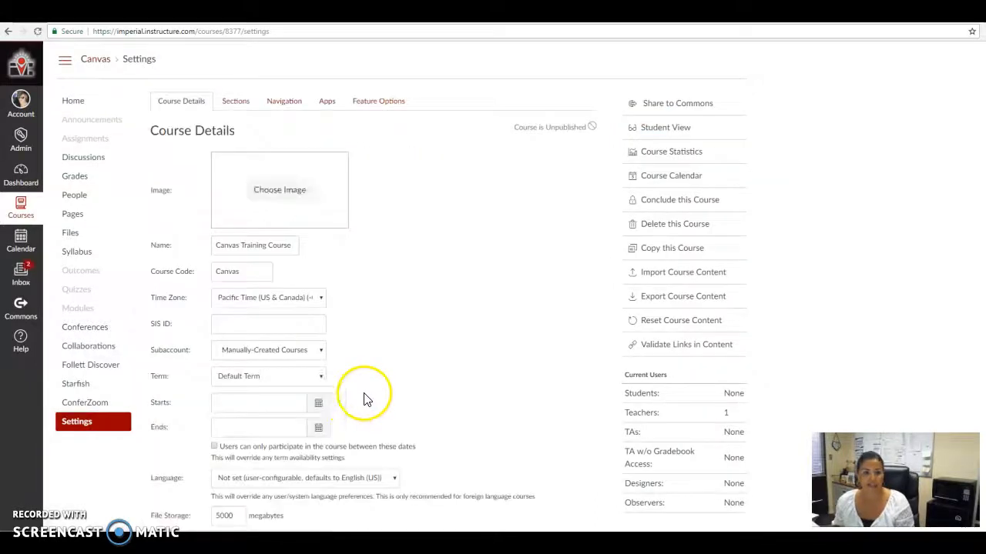
scroll(366, 399, "down", 4)
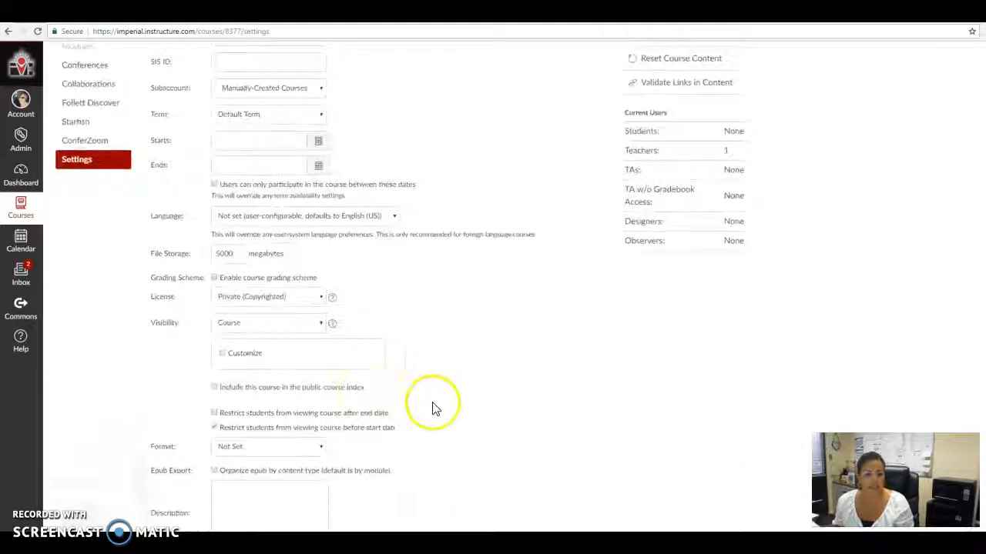
scroll(433, 408, "down", 2)
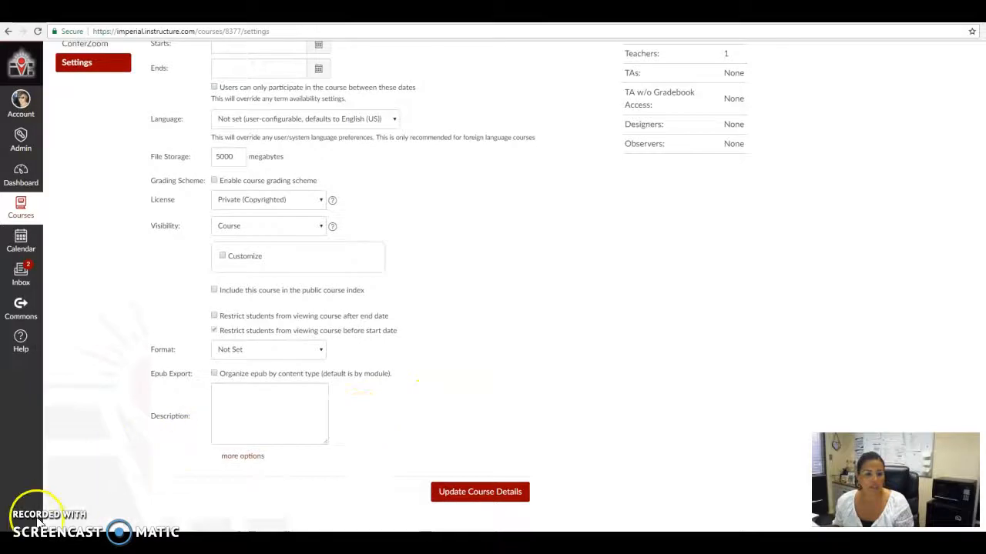
left_click(245, 457)
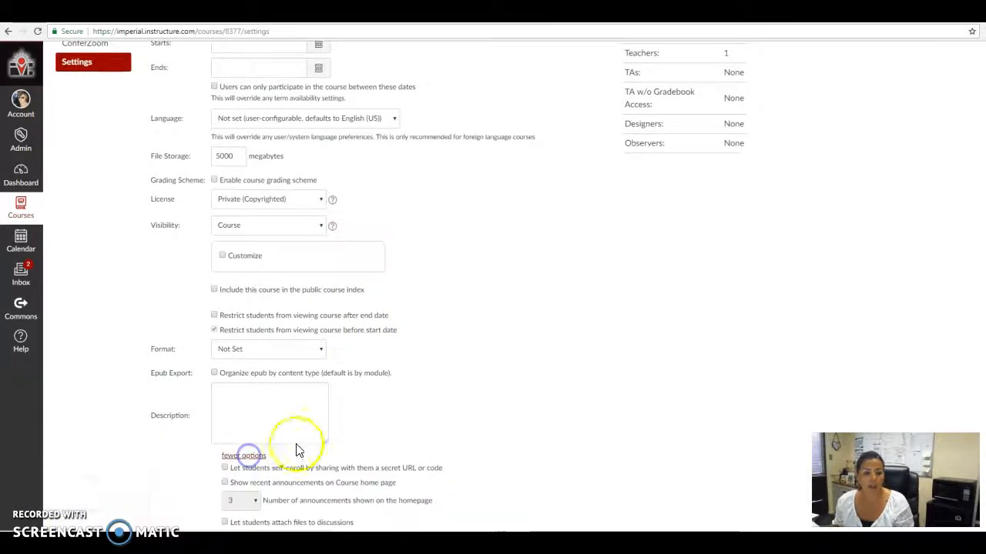
scroll(371, 433, "down", 2)
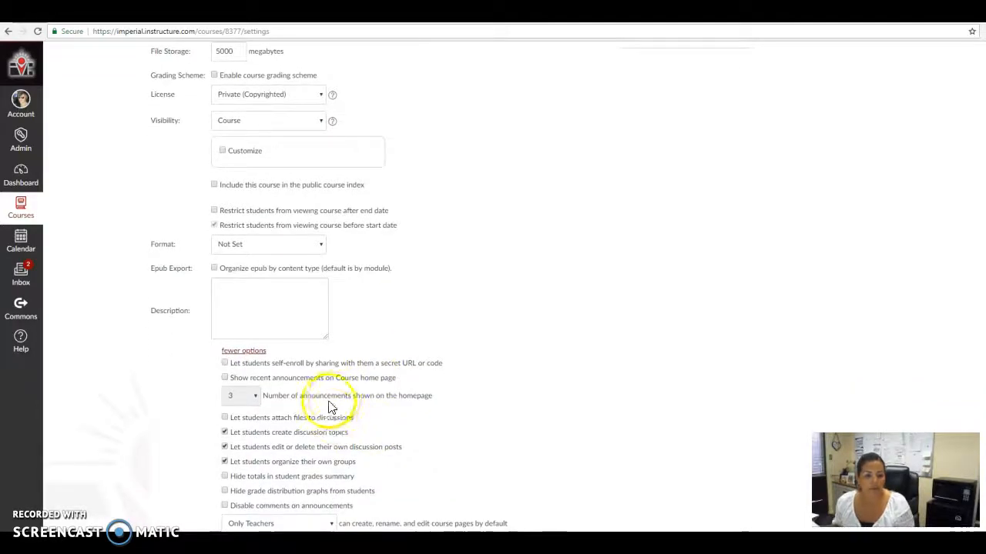
left_click(224, 379)
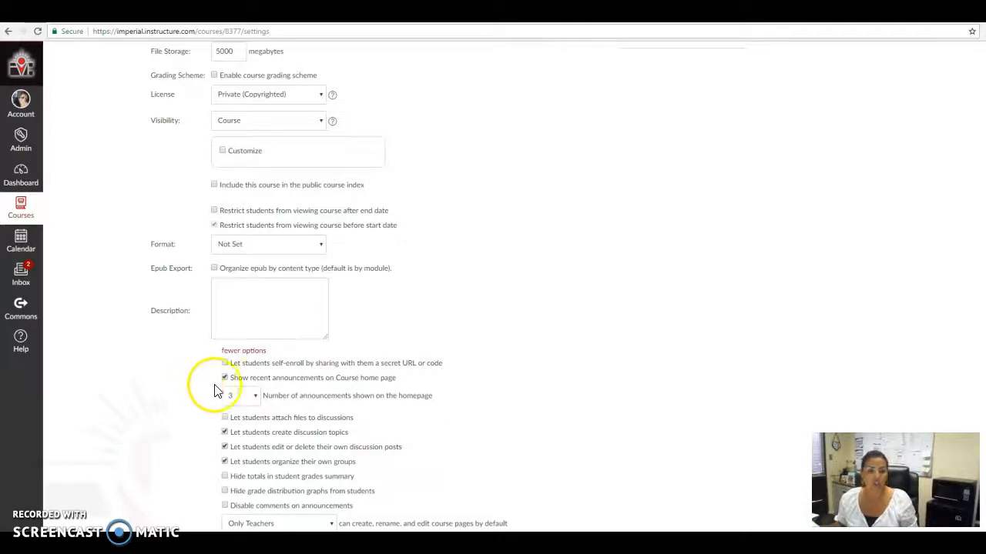
Save the updated course details and return to the course home page.
left_click(248, 406)
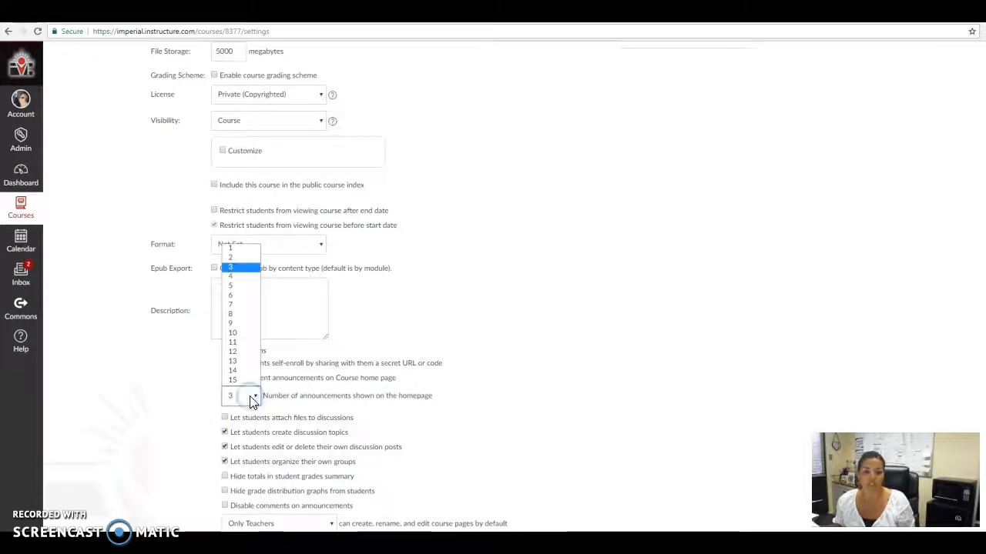
left_click(507, 410)
scroll(318, 418, "down", 1)
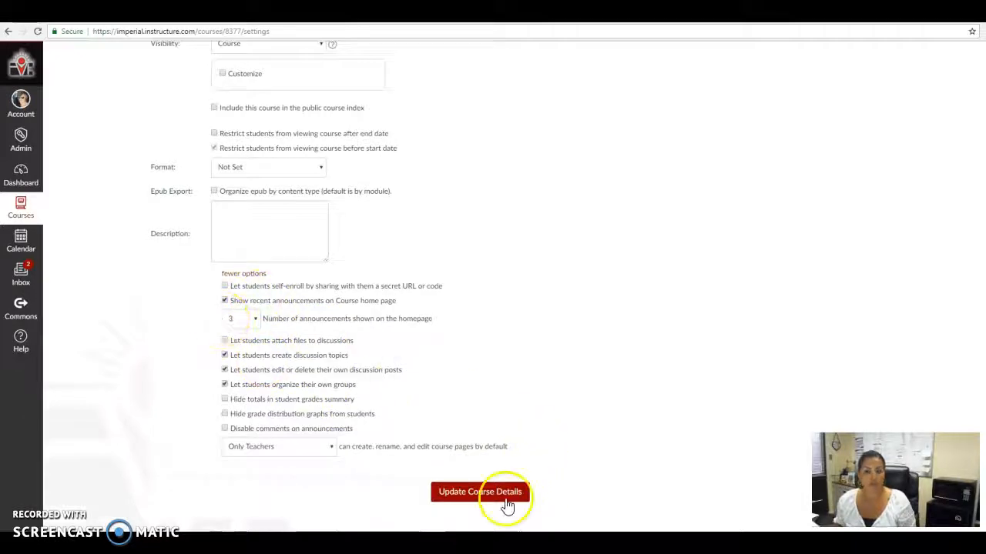
left_click(466, 501)
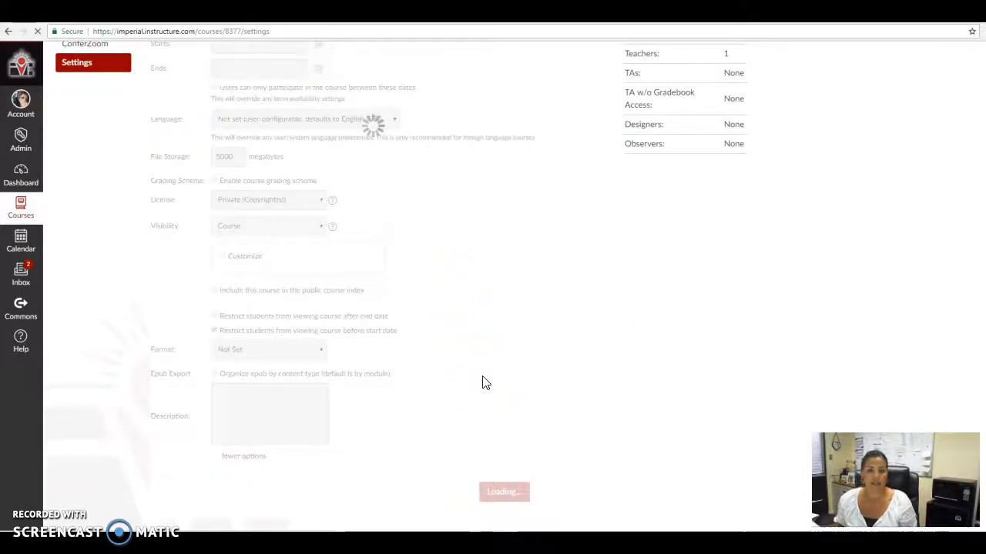
left_click(66, 107)
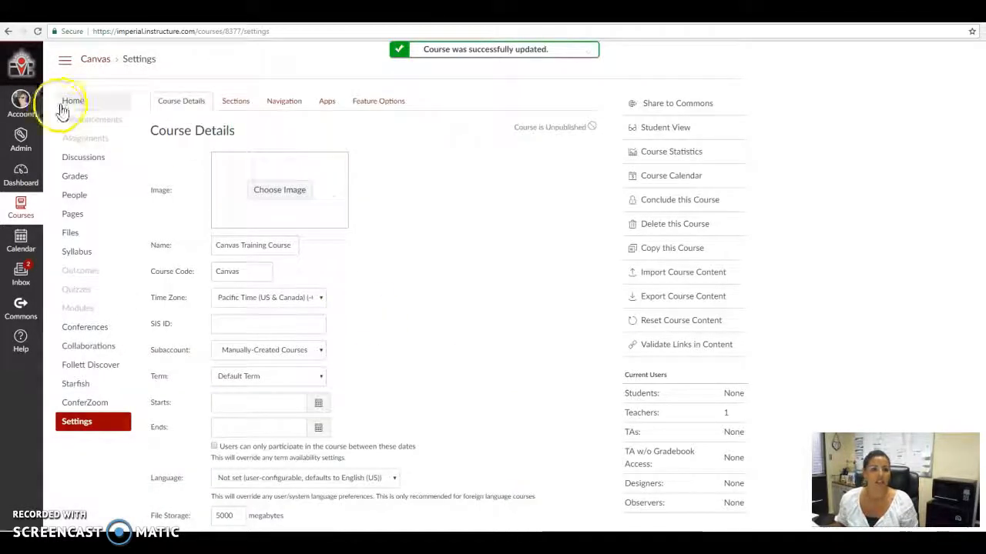